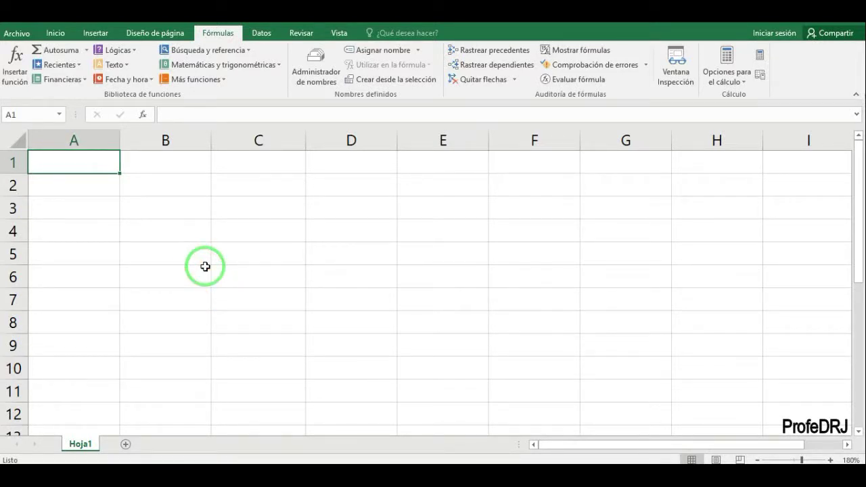
- Enter the parameter labels m, g and c in cells A1 to A3
{"action": "type", "text": "m"}
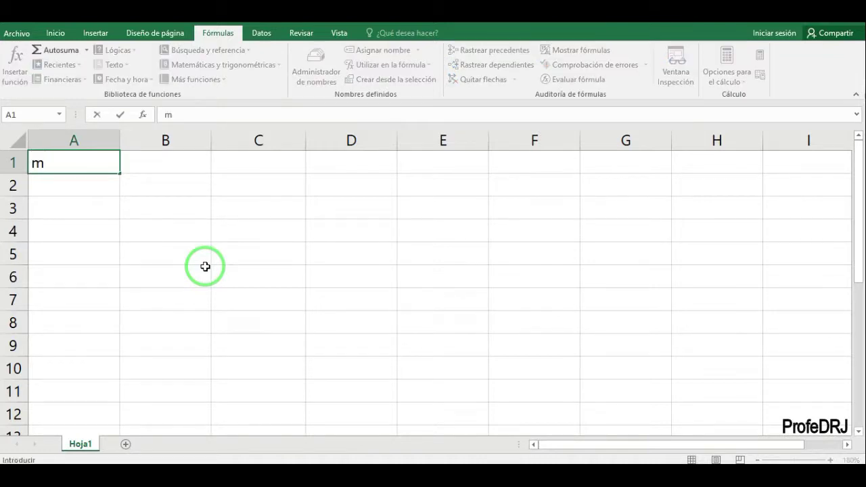
{"action": "key", "text": "Return"}
{"action": "type", "text": "g"}
{"action": "key", "text": "Return"}
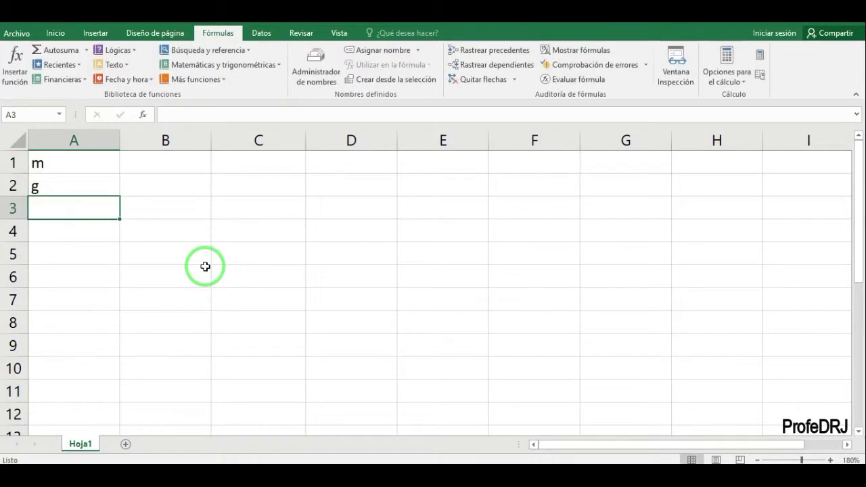
{"action": "type", "text": "c"}
{"action": "key", "text": "Return"}
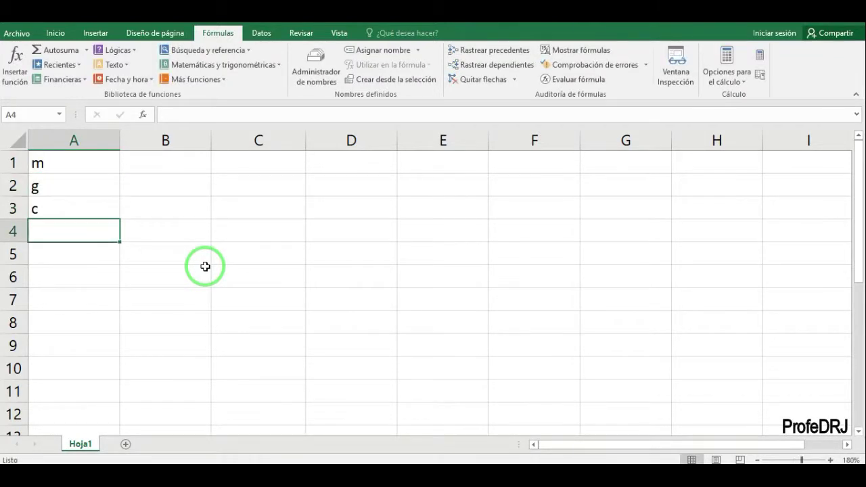
{"action": "key", "text": "Return"}
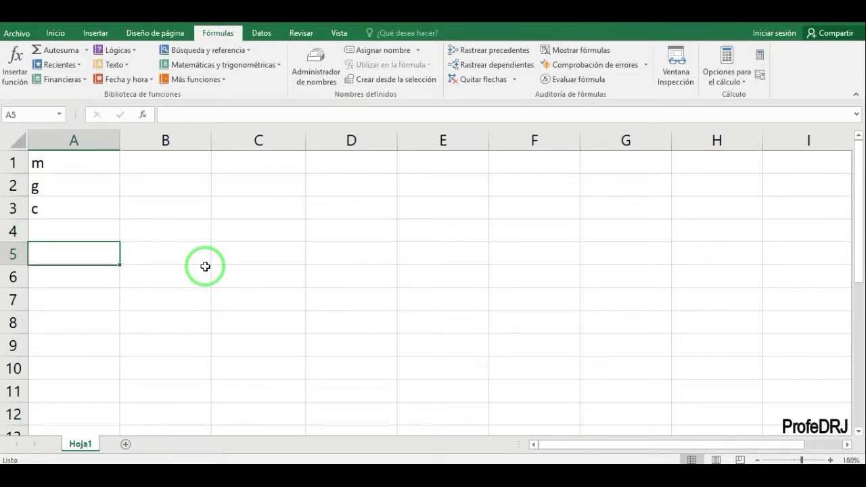
- Enter the value 75 in B1 and its unit kg in C1 for the parameter m
{"action": "key", "text": "Up"}
{"action": "key", "text": "Up"}
{"action": "key", "text": "Up"}
{"action": "key", "text": "Up"}
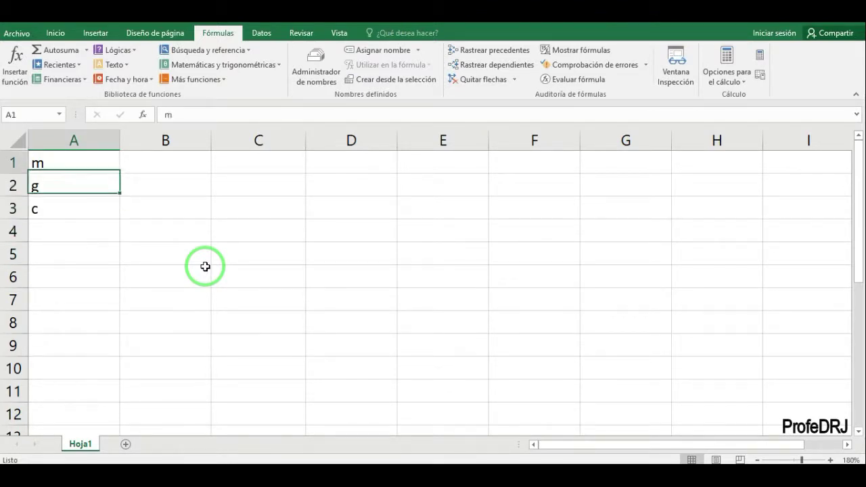
{"action": "key", "text": "Right"}
{"action": "type", "text": "75"}
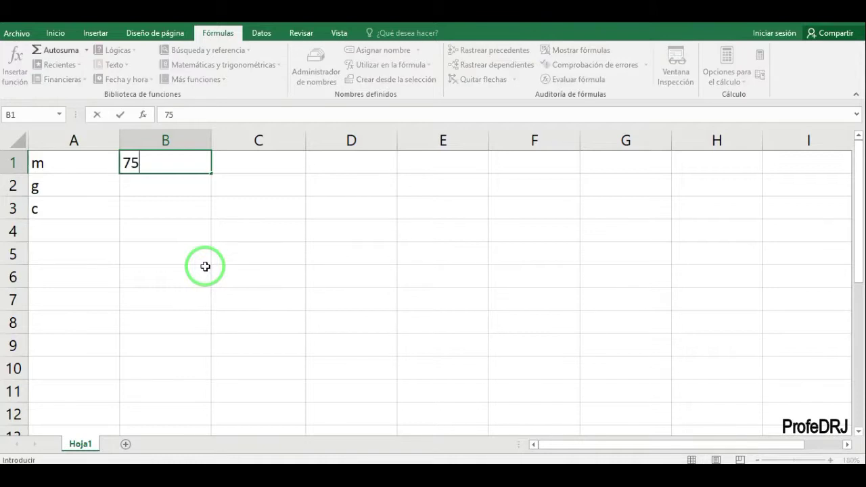
{"action": "key", "text": "Right"}
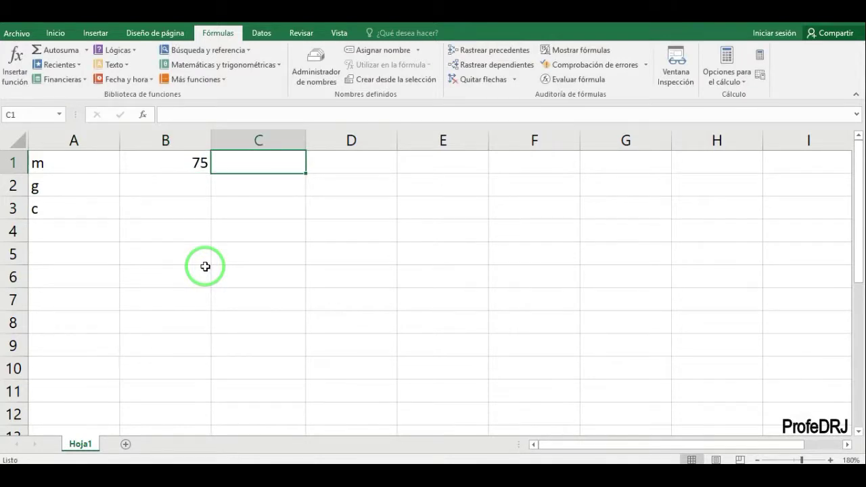
{"action": "type", "text": "kg"}
{"action": "key", "text": "Down"}
- Enter the value 9,81 in B2 and its unit m/s in C2 for the parameter g
{"action": "key", "text": "Left"}
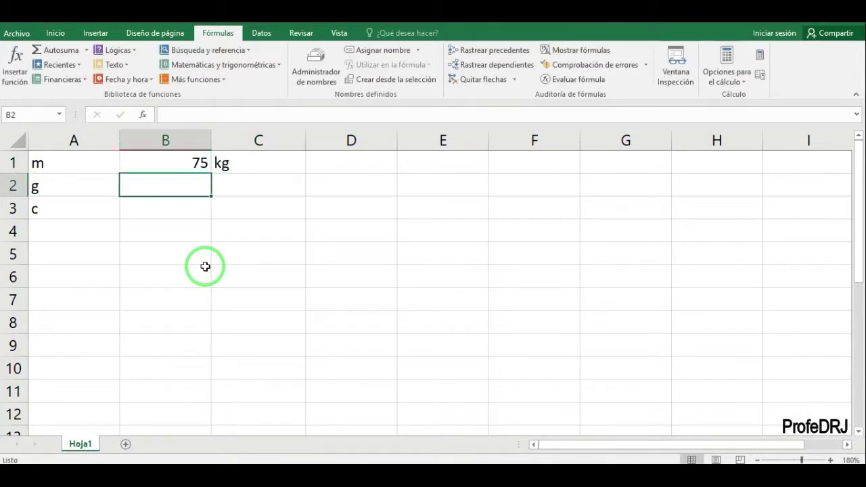
{"action": "type", "text": "9,8"}
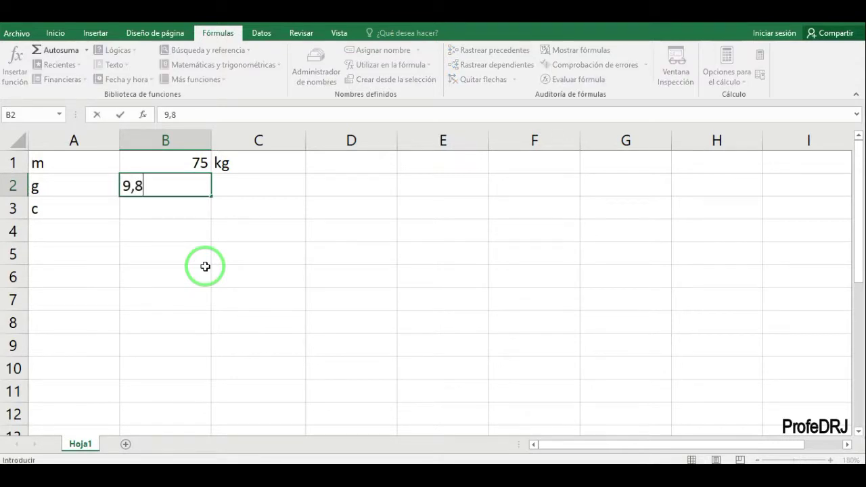
{"action": "type", "text": "41"}
{"action": "key", "text": "Right"}
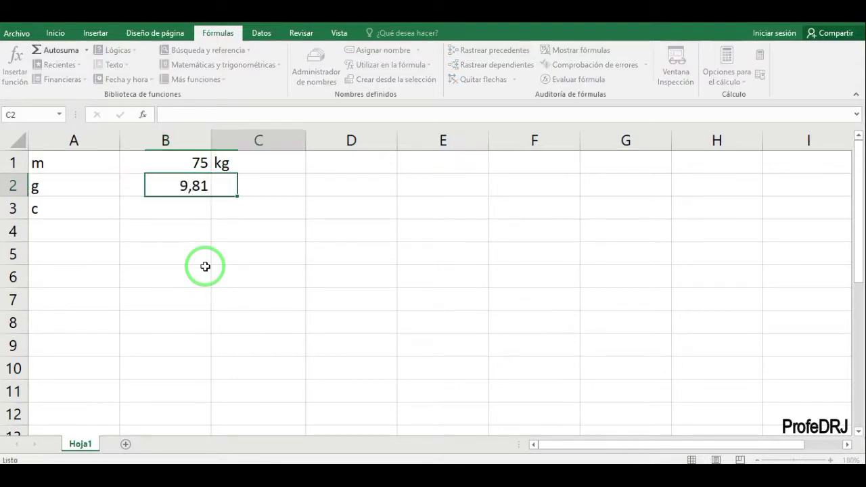
{"action": "type", "text": "m/s"}
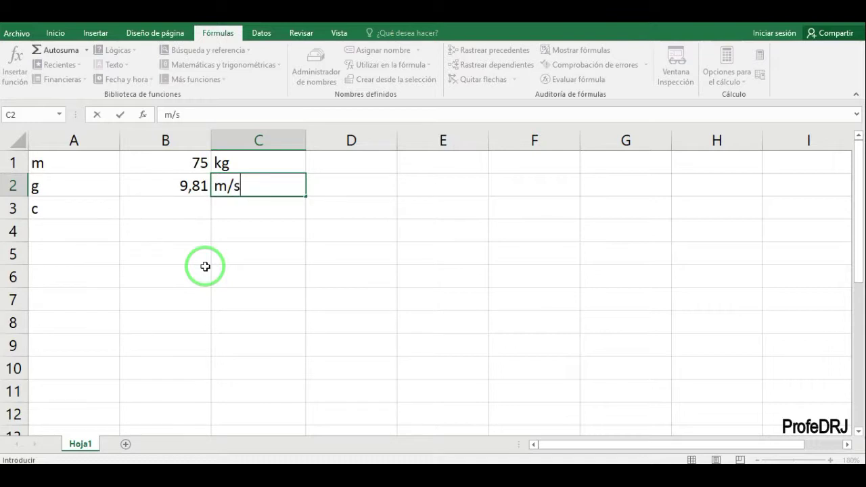
{"action": "key", "text": "Down"}
- Enter 11 in B3 and kg/s in C3 for the parameter c, and narrow columns A and B to their contents
{"action": "key", "text": "Left"}
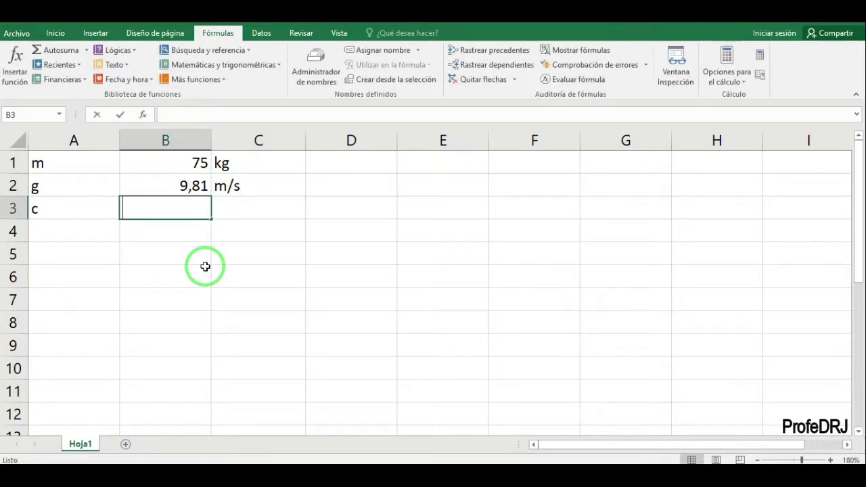
{"action": "type", "text": "11"}
{"action": "key", "text": "Right"}
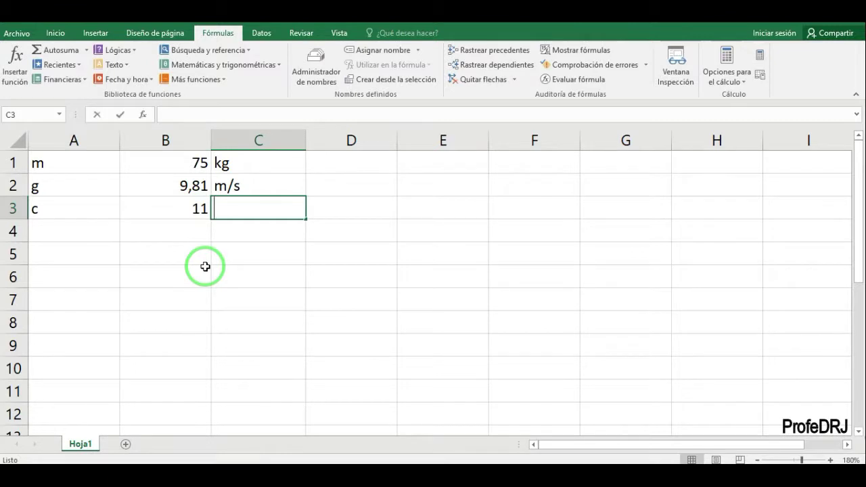
{"action": "type", "text": "kg/s"}
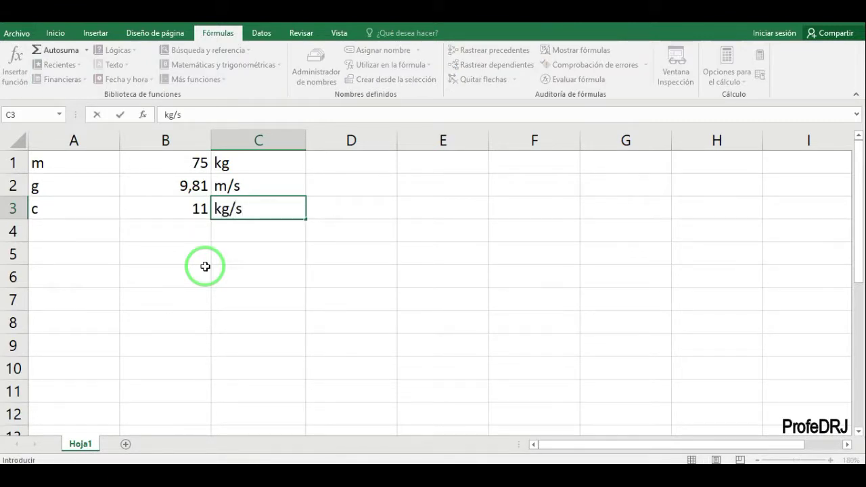
{"action": "key", "text": "Return"}
{"action": "left_click_drag", "start_coordinate": [211, 145], "coordinate": [160, 144]}
{"action": "double_click", "coordinate": [120, 142]}
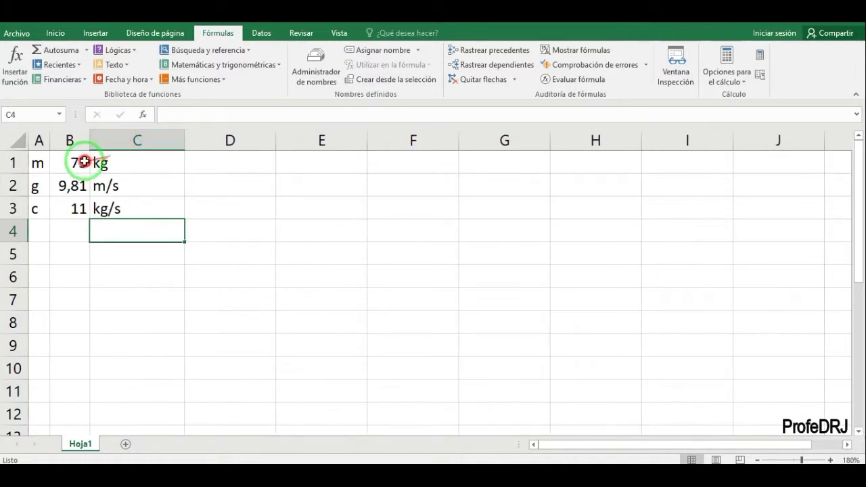
- Define the name m for cell B1 with the whole workbook as its scope
{"action": "left_click", "coordinate": [80, 160]}
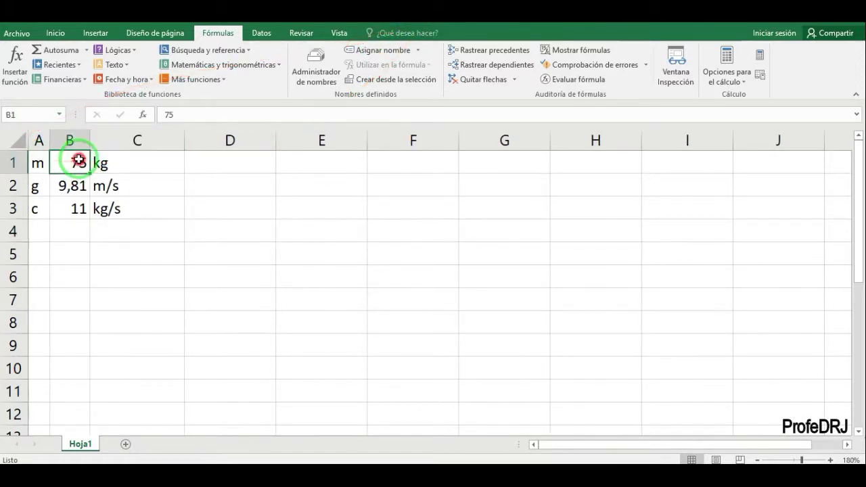
{"action": "left_click", "coordinate": [366, 50]}
{"action": "left_click", "coordinate": [430, 303]}
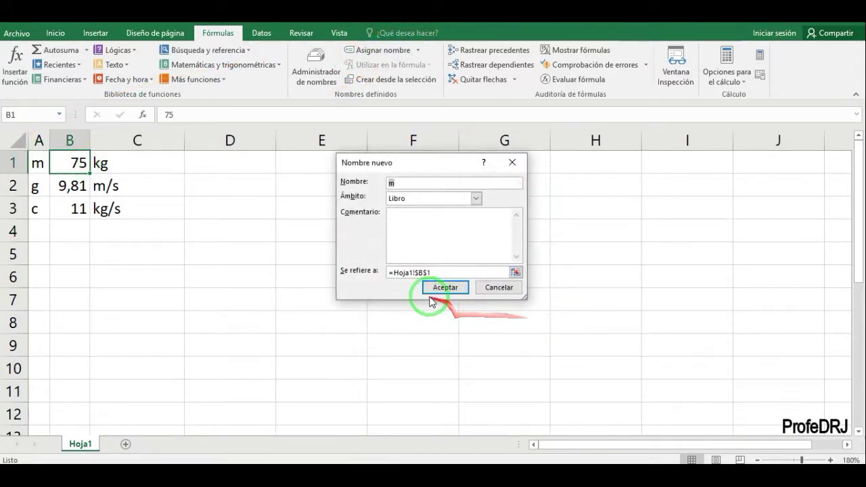
{"action": "left_click", "coordinate": [443, 287]}
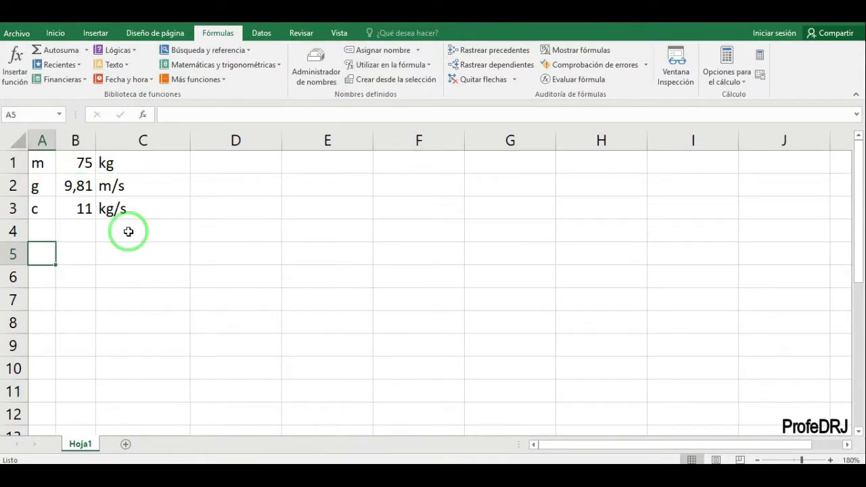
- Enter the table headers t (s) in A5 and v(m/s) in B5
{"action": "type", "text": "t"}
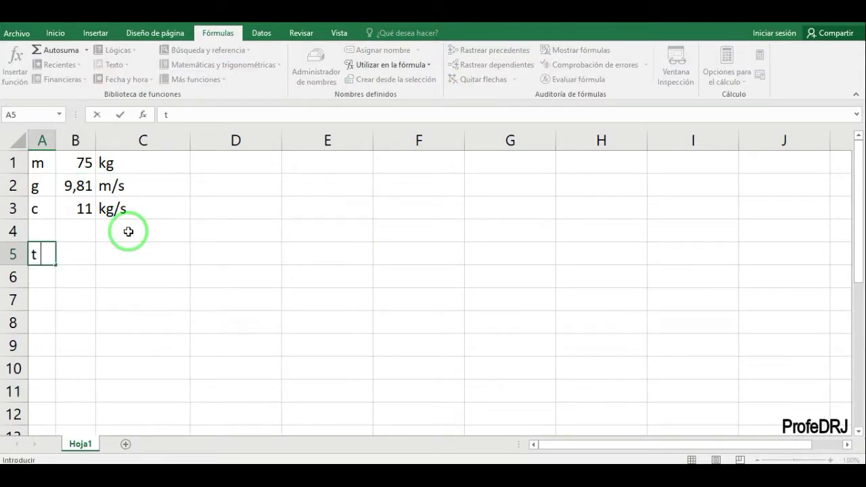
{"action": "type", "text": " (s)"}
{"action": "key", "text": "Tab"}
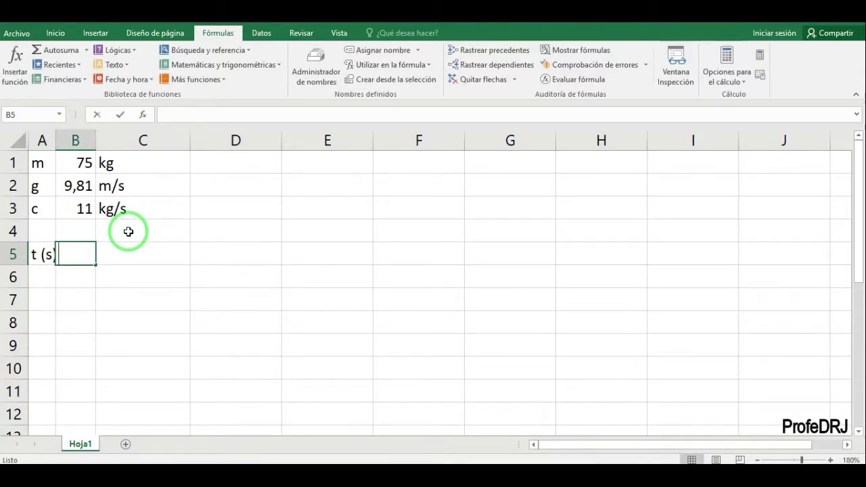
{"action": "type", "text": "v(m/s"}
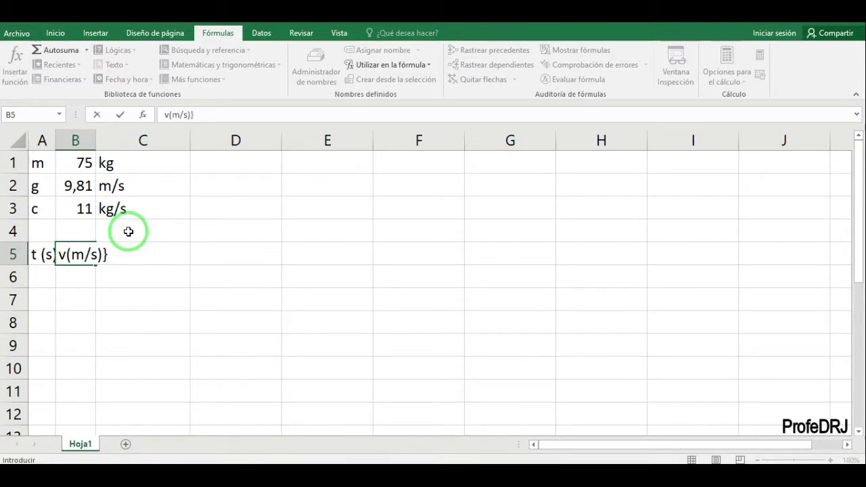
{"action": "type", "text": ")"}
- Enter the times 0 and 2 in A6 and A7 and extend the series down column A to 13 values
{"action": "left_click", "coordinate": [45, 270]}
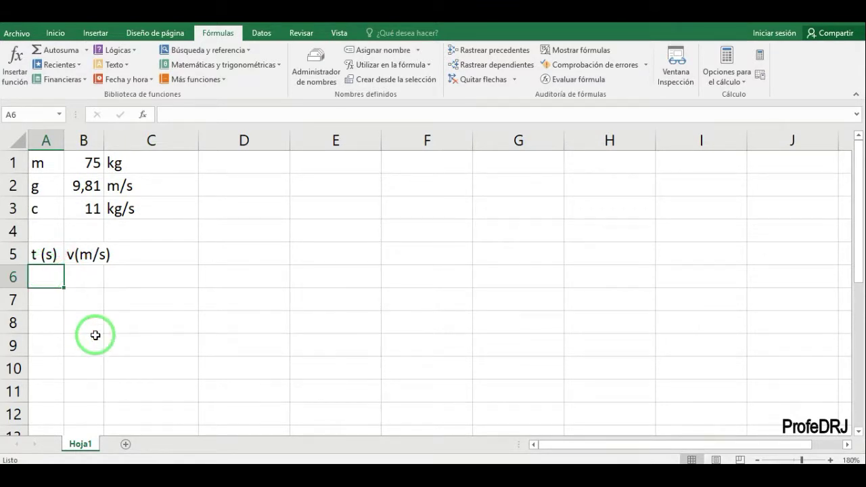
{"action": "type", "text": "0"}
{"action": "key", "text": "Return"}
{"action": "type", "text": "2"}
{"action": "key", "text": "Return"}
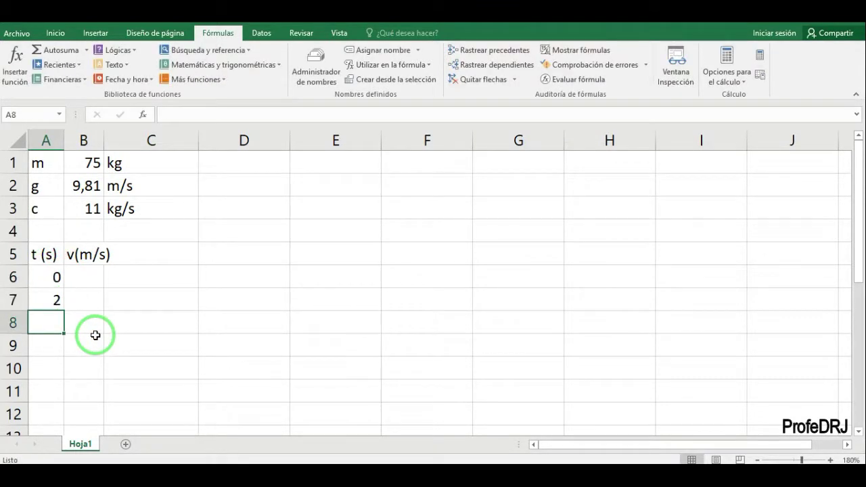
{"action": "left_click_drag", "start_coordinate": [58, 279], "coordinate": [68, 400]}
- Enter the velocity formula =m*g/c_*(1-EXP(c_*A6/m)) in B6 and fill it down column B beside the times
{"action": "scroll", "coordinate": [87, 297], "scroll_direction": "up", "scroll_amount": 3}
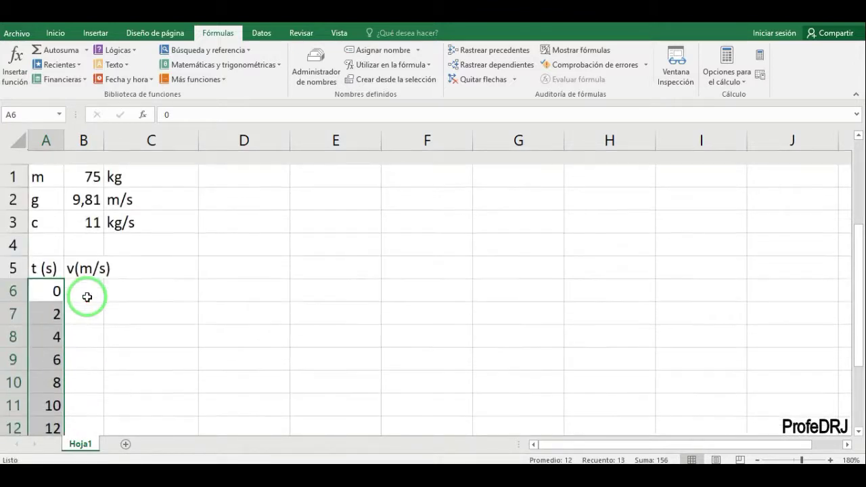
{"action": "left_click", "coordinate": [98, 275]}
{"action": "scroll", "coordinate": [98, 275], "scroll_direction": "up", "scroll_amount": 4}
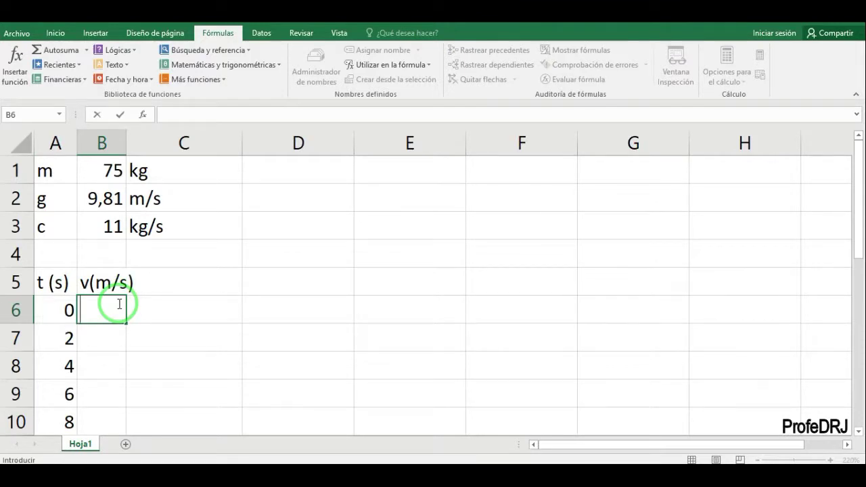
{"action": "type", "text": "="}
{"action": "type", "text": "m"}
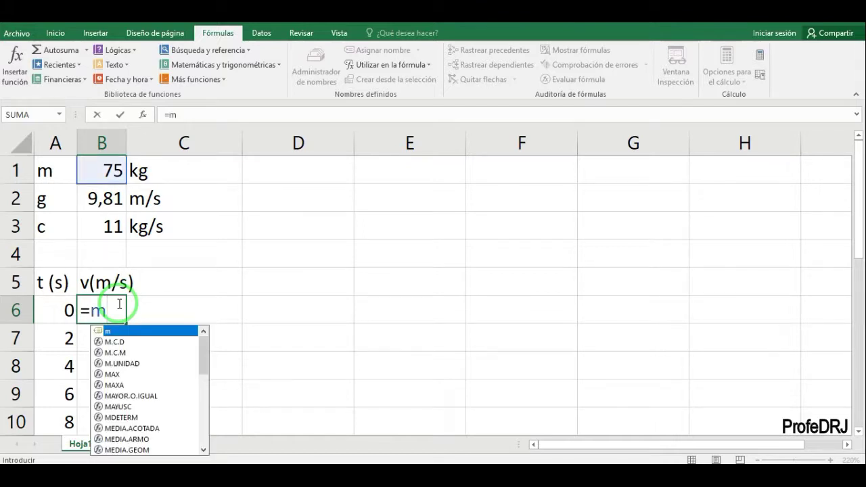
{"action": "type", "text": "*"}
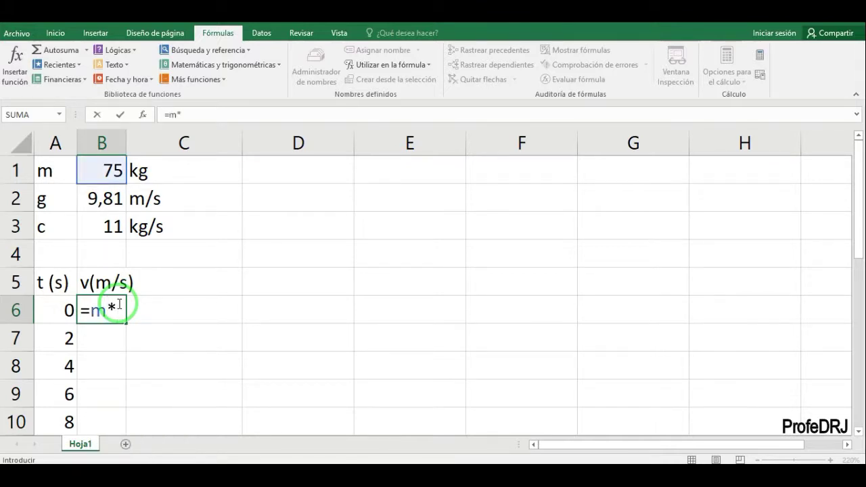
{"action": "type", "text": "g/"}
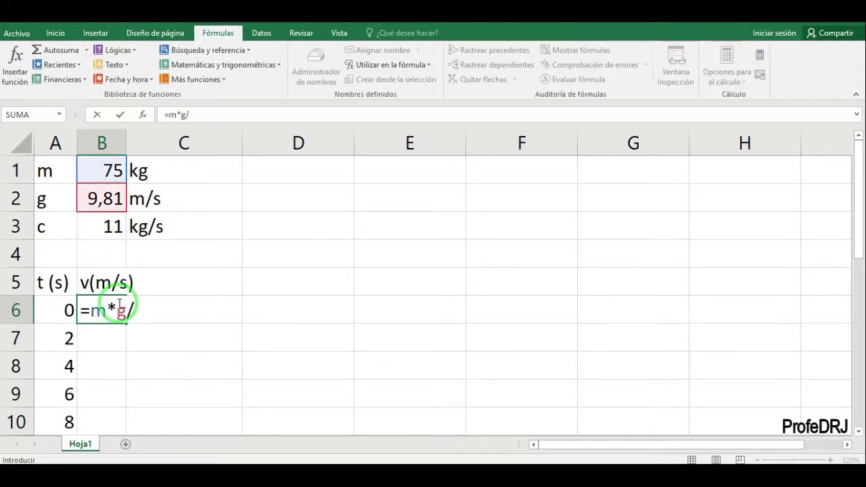
{"action": "type", "text": "c"}
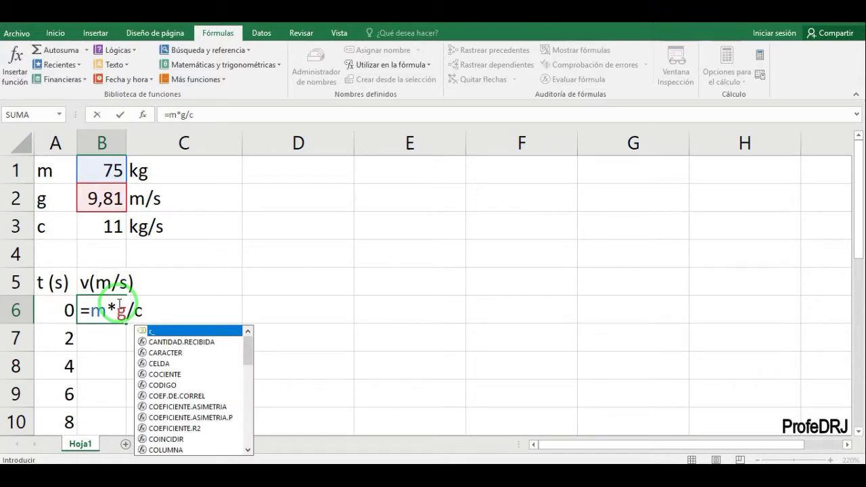
{"action": "type", "text": "_"}
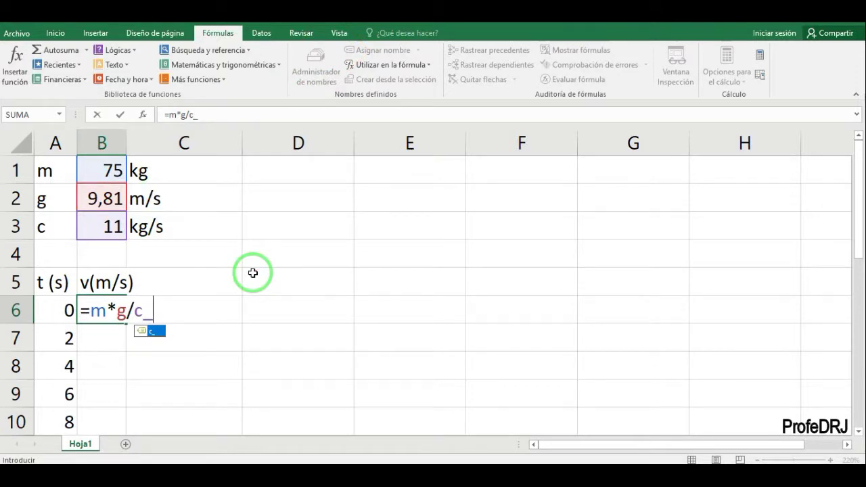
{"action": "type", "text": "*("}
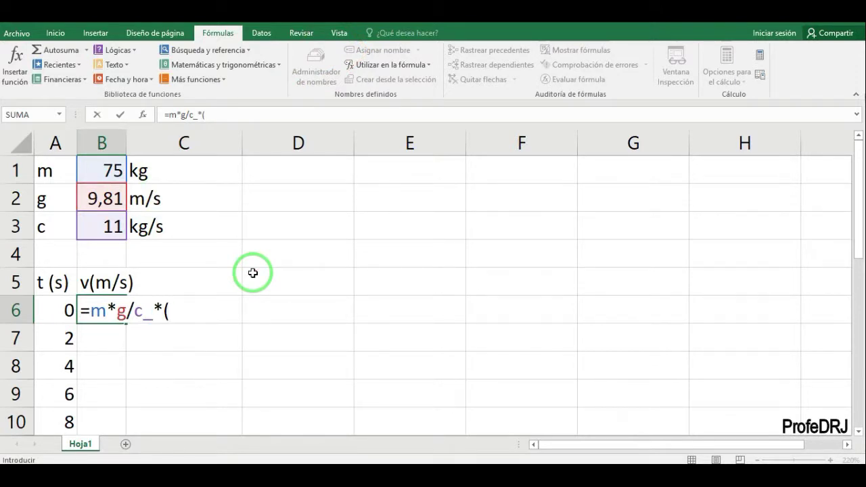
{"action": "type", "text": "1-exp"}
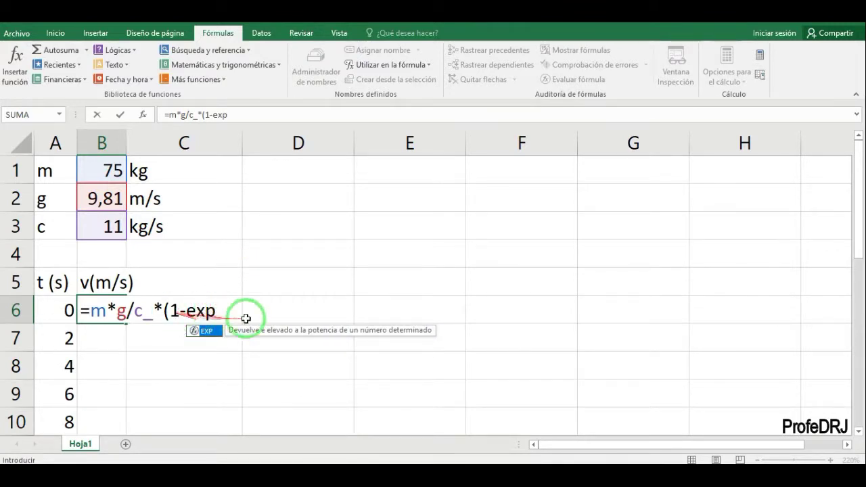
{"action": "type", "text": "("}
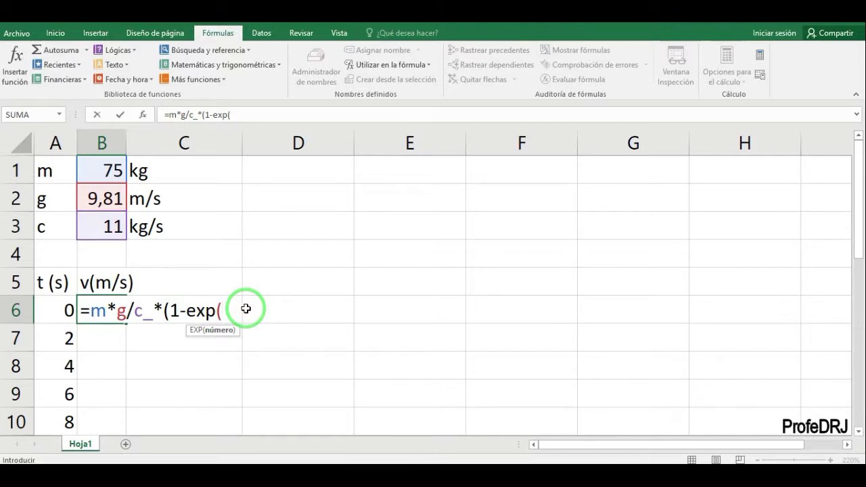
{"action": "type", "text": "c"}
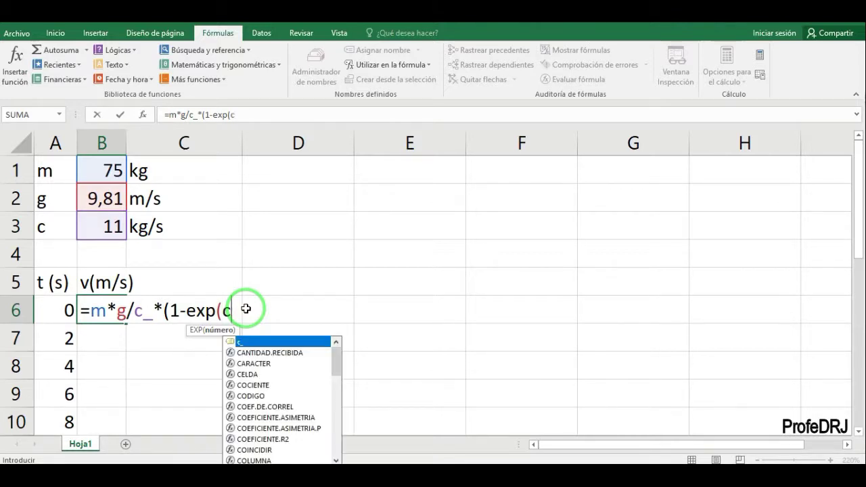
{"action": "type", "text": "_*"}
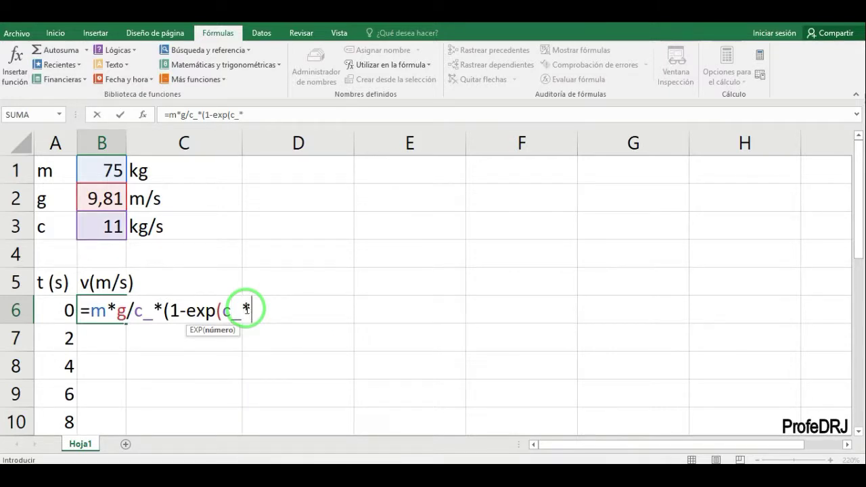
{"action": "left_click", "coordinate": [55, 308]}
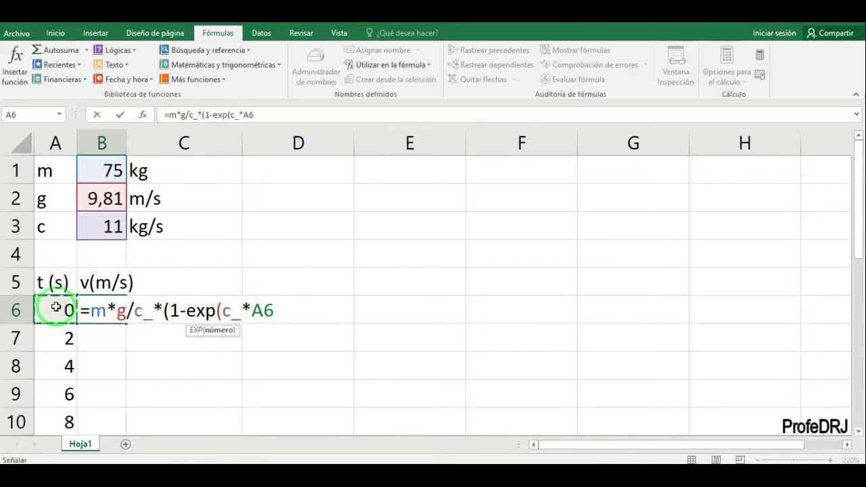
{"action": "type", "text": "/m)"}
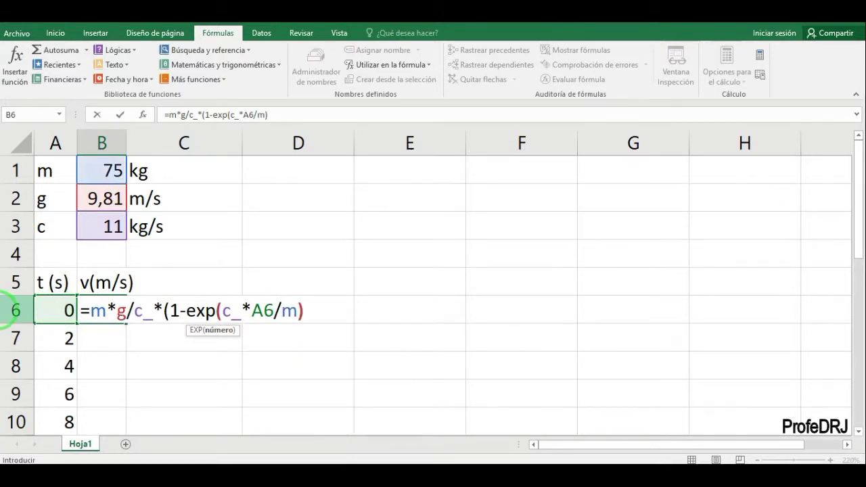
{"action": "type", "text": ")"}
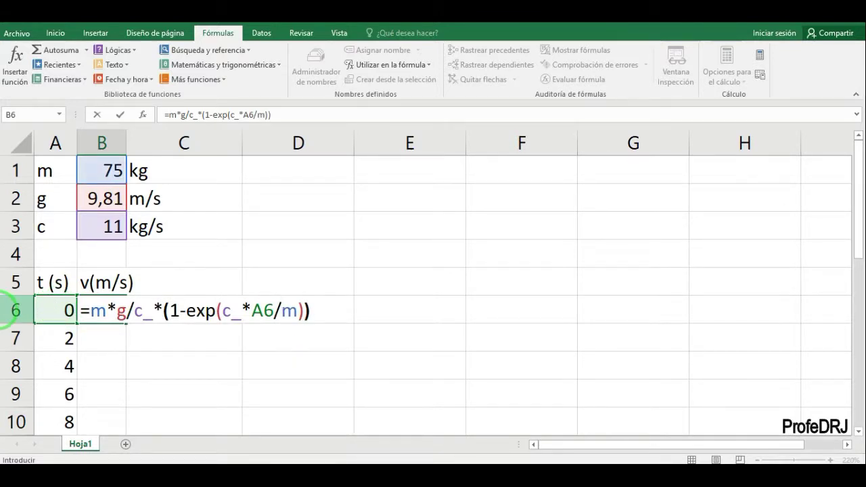
{"action": "key", "text": "Return"}
{"action": "left_click", "coordinate": [85, 306]}
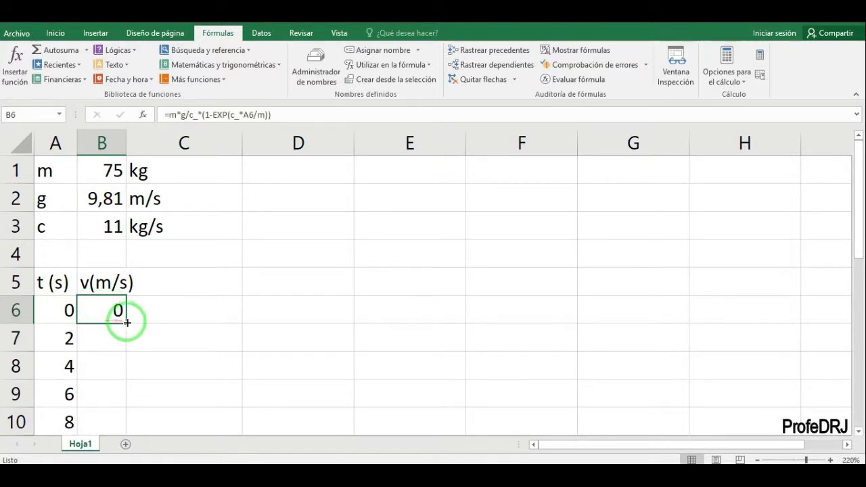
{"action": "double_click", "coordinate": [125, 324]}
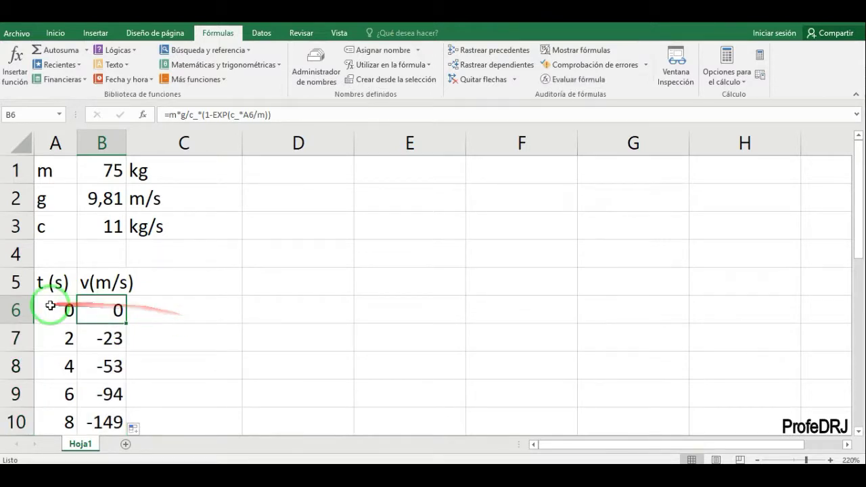
- Make the exponent in B6's formula negative, as EXP(-c_*A6/m), and fill the corrected formula down column B
{"action": "double_click", "coordinate": [111, 303]}
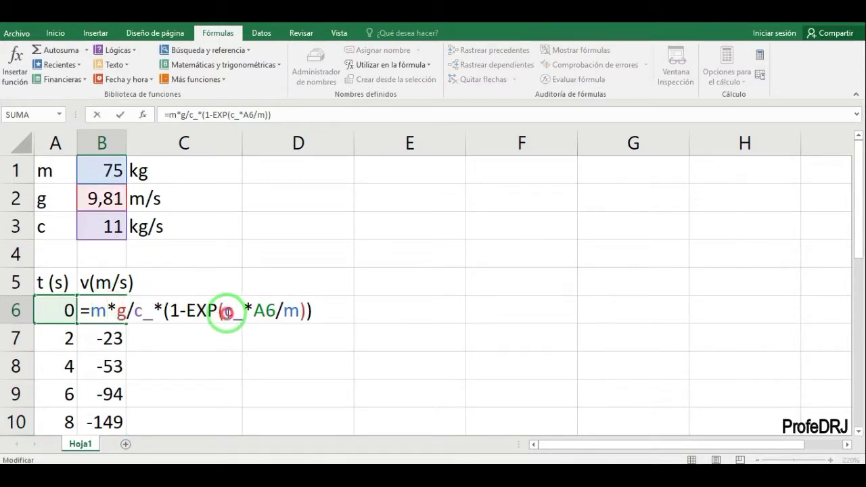
{"action": "left_click", "coordinate": [225, 312]}
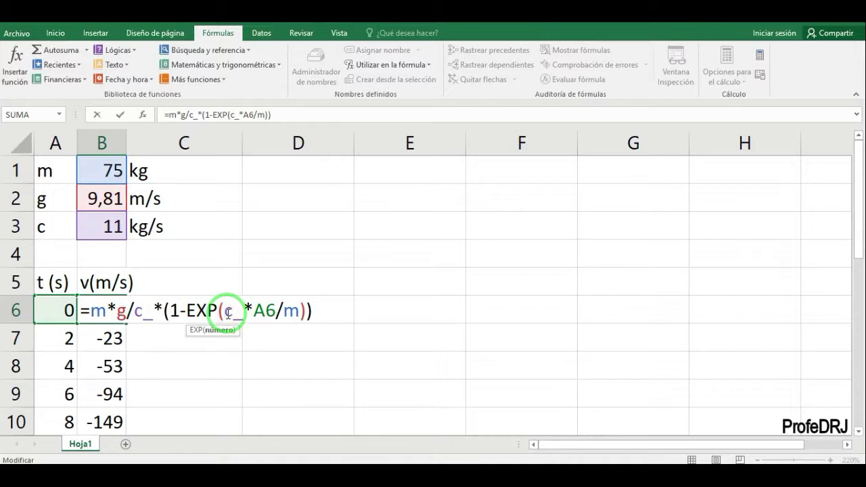
{"action": "type", "text": "-"}
{"action": "key", "text": "Return"}
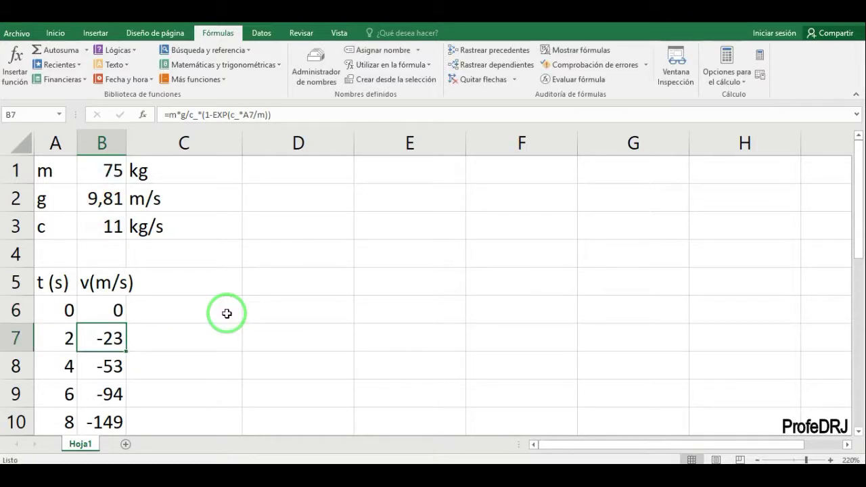
{"action": "left_click", "coordinate": [95, 305]}
{"action": "left_click_drag", "start_coordinate": [95, 305], "coordinate": [116, 314]}
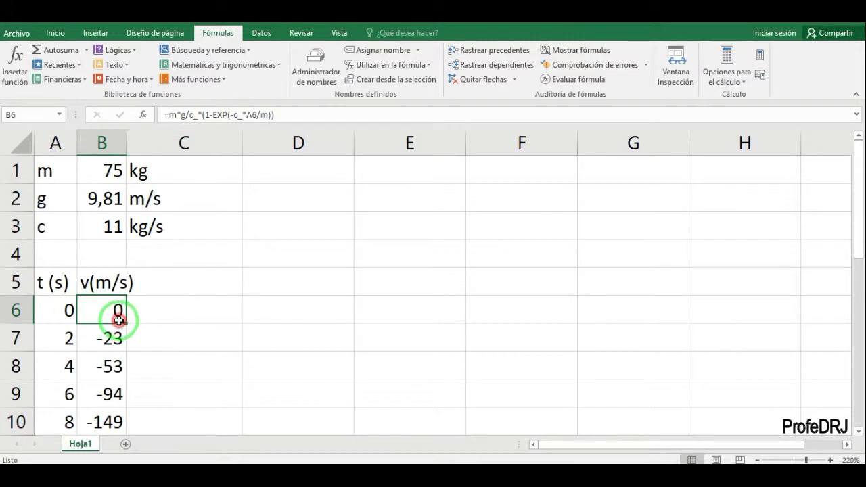
{"action": "double_click", "coordinate": [124, 324]}
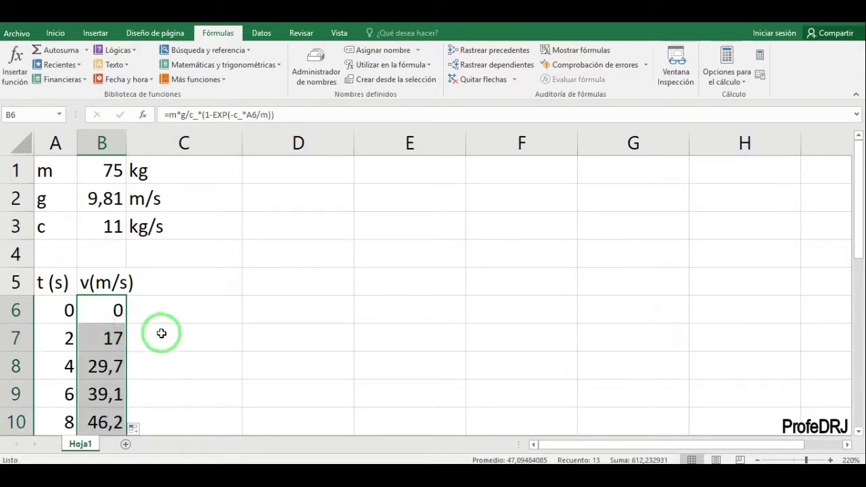
- Examine the whole table of times and calculated velocities down to the last row
{"action": "left_click", "coordinate": [758, 459]}
{"action": "left_click", "coordinate": [758, 459]}
{"action": "left_click", "coordinate": [757, 459]}
{"action": "left_click", "coordinate": [758, 459]}
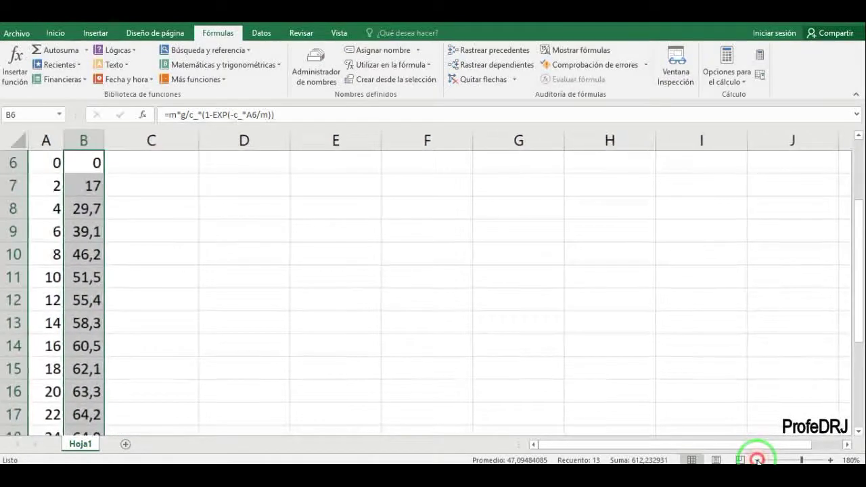
{"action": "left_click", "coordinate": [758, 460]}
{"action": "left_click", "coordinate": [757, 459]}
{"action": "left_click", "coordinate": [758, 460]}
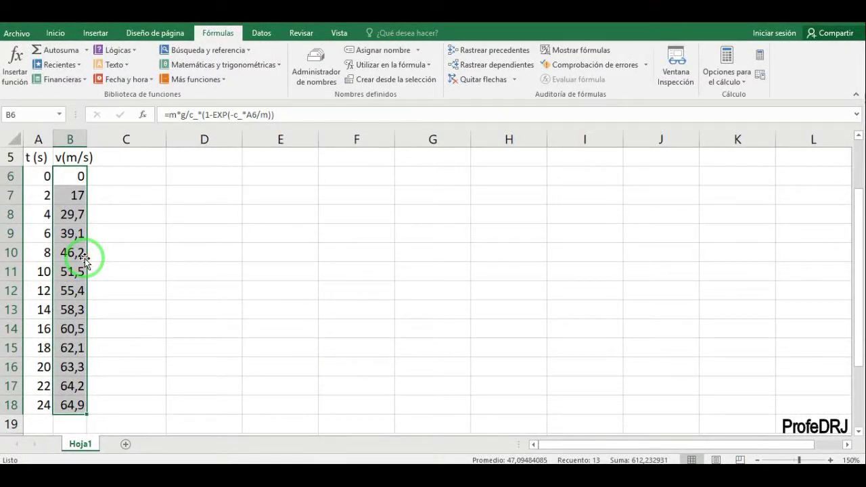
{"action": "scroll", "coordinate": [83, 259], "scroll_direction": "down", "scroll_amount": 3}
{"action": "left_click_drag", "start_coordinate": [41, 252], "coordinate": [68, 373]}
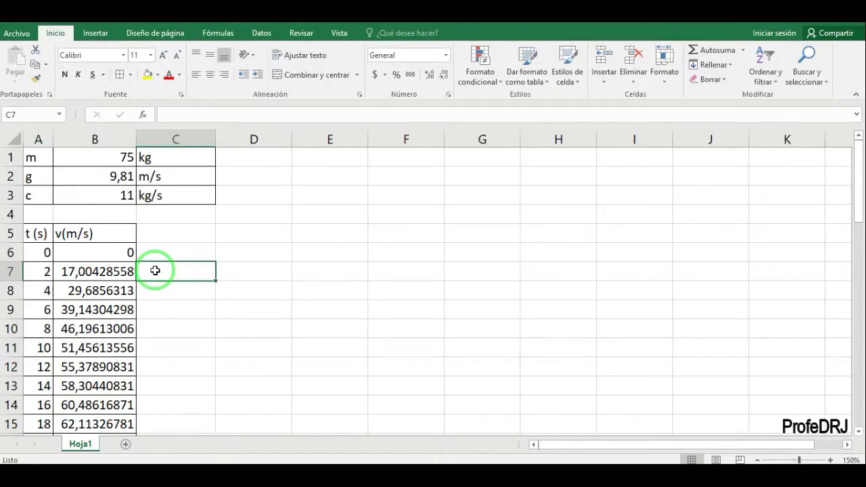
- Insert a scatter chart with smooth lines and markers from the data in A6:B52 and delete its title
{"action": "left_click", "coordinate": [44, 252]}
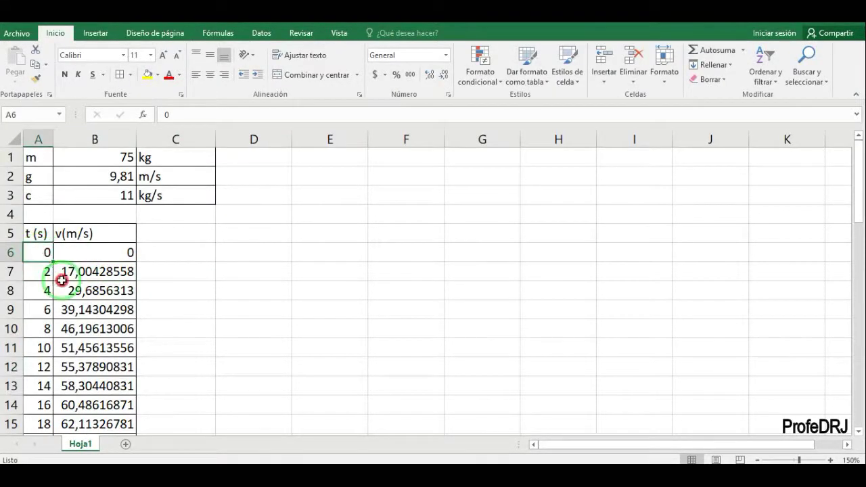
{"action": "left_click_drag", "start_coordinate": [62, 279], "coordinate": [125, 406]}
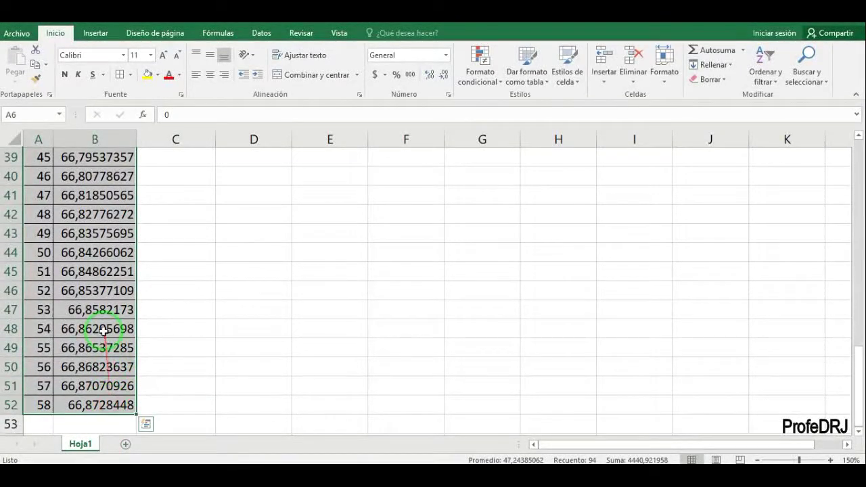
{"action": "scroll", "coordinate": [103, 331], "scroll_direction": "up", "scroll_amount": 13}
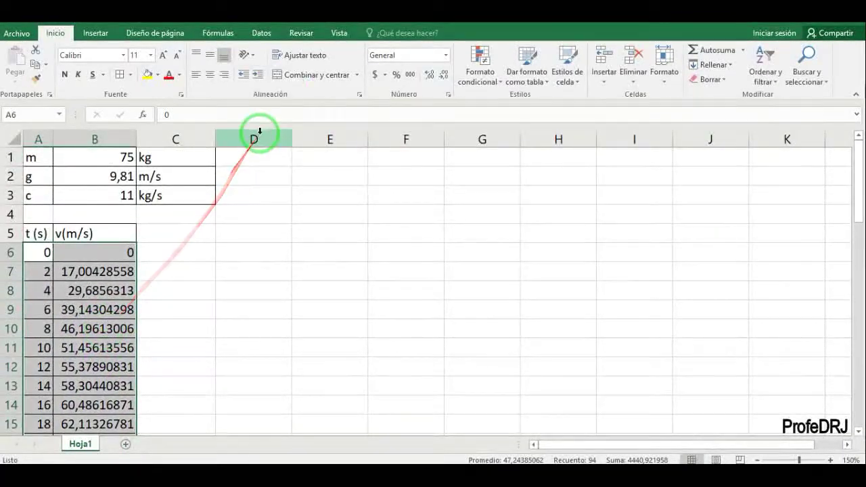
{"action": "left_click", "coordinate": [96, 32]}
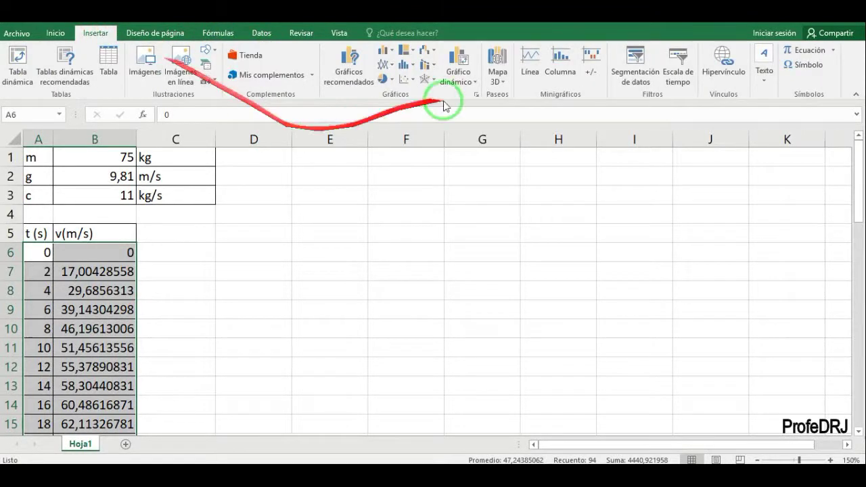
{"action": "left_click", "coordinate": [410, 79]}
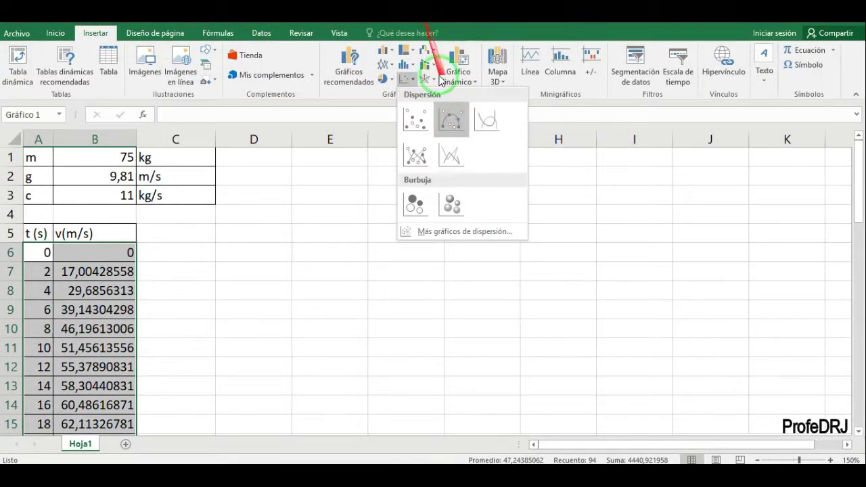
{"action": "left_click", "coordinate": [451, 119]}
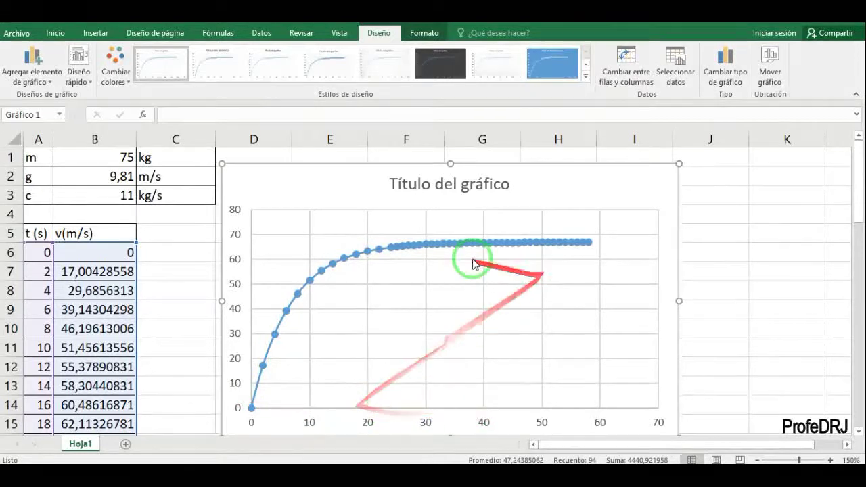
{"action": "left_click", "coordinate": [447, 188]}
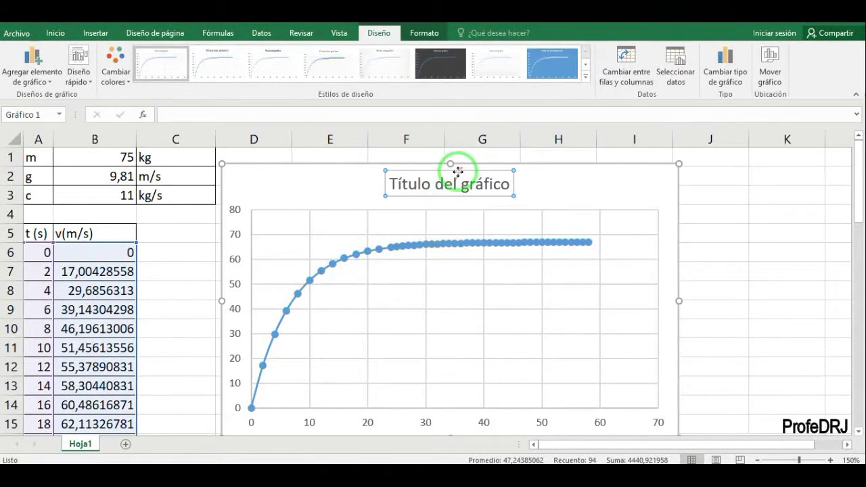
{"action": "key", "text": "Delete"}
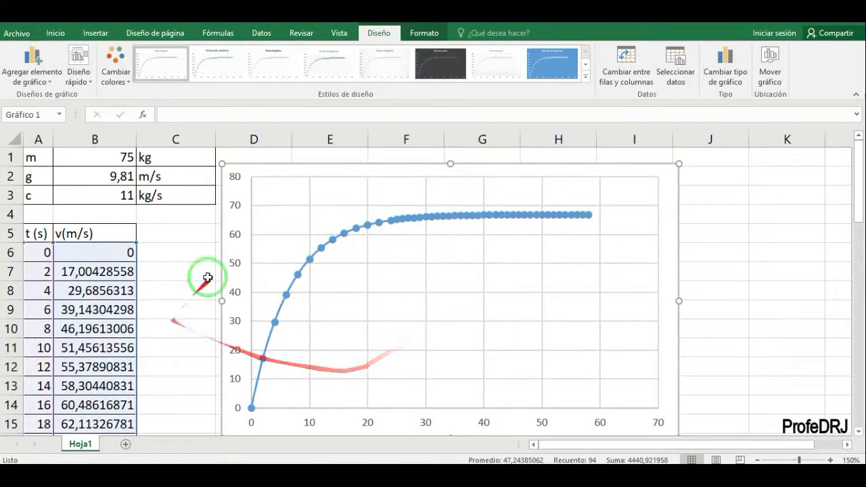